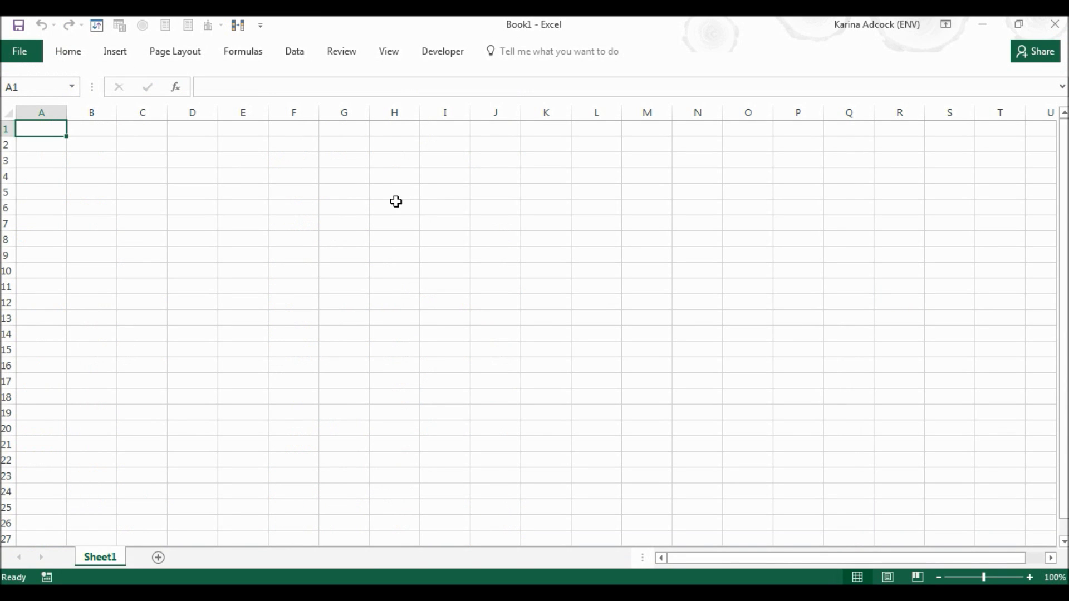
Create a new query from the desktop folder 20150526 and load its file list into the workbook.
{"action": "left_click", "coordinate": [294, 53]}
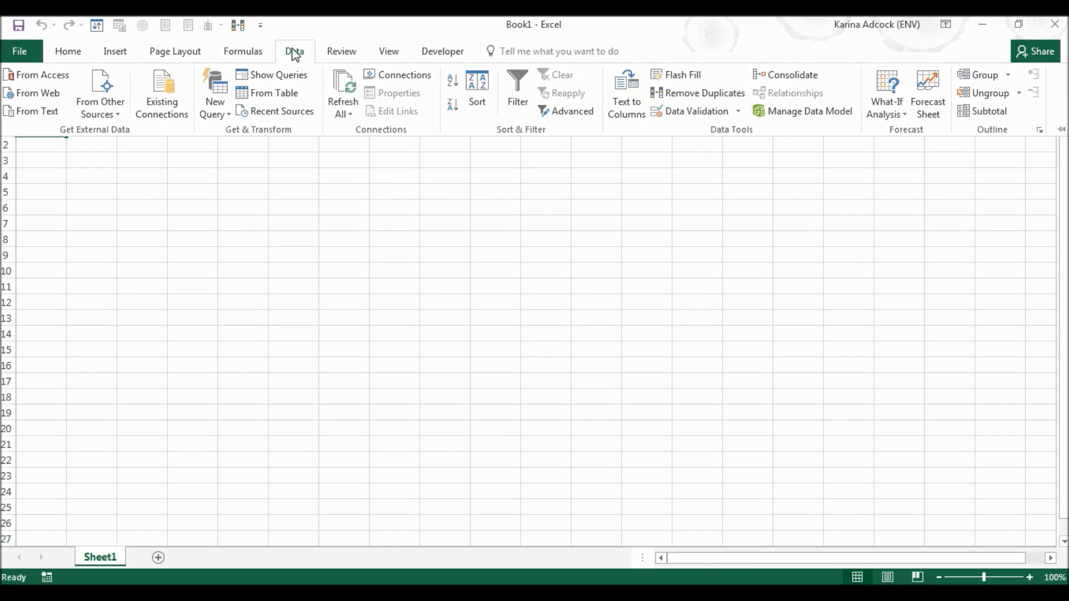
{"action": "left_click", "coordinate": [221, 116]}
{"action": "mouse_move", "coordinate": [254, 142]}
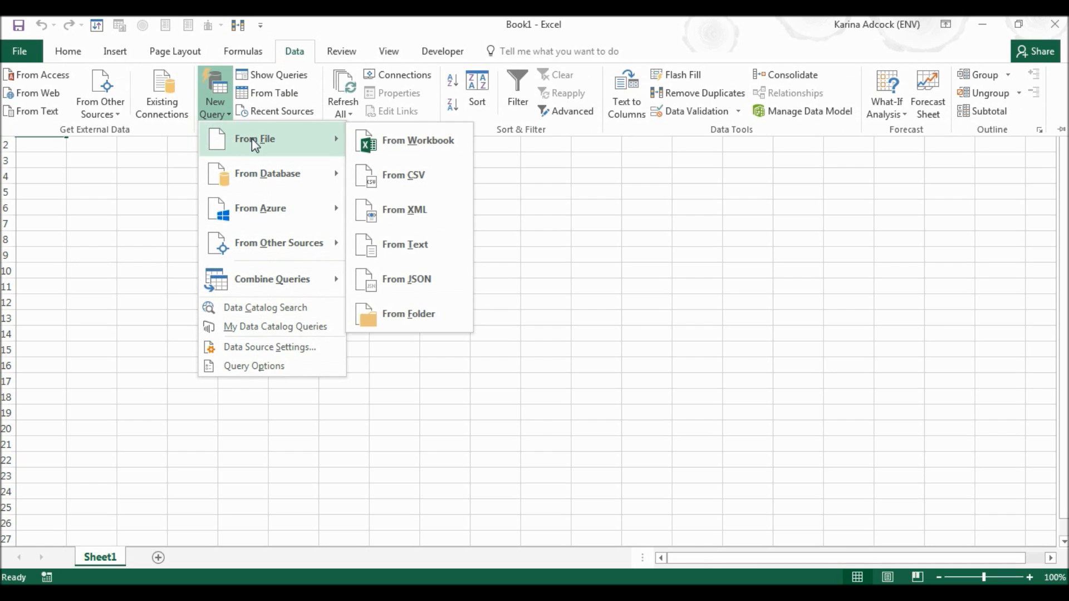
{"action": "left_click", "coordinate": [402, 313]}
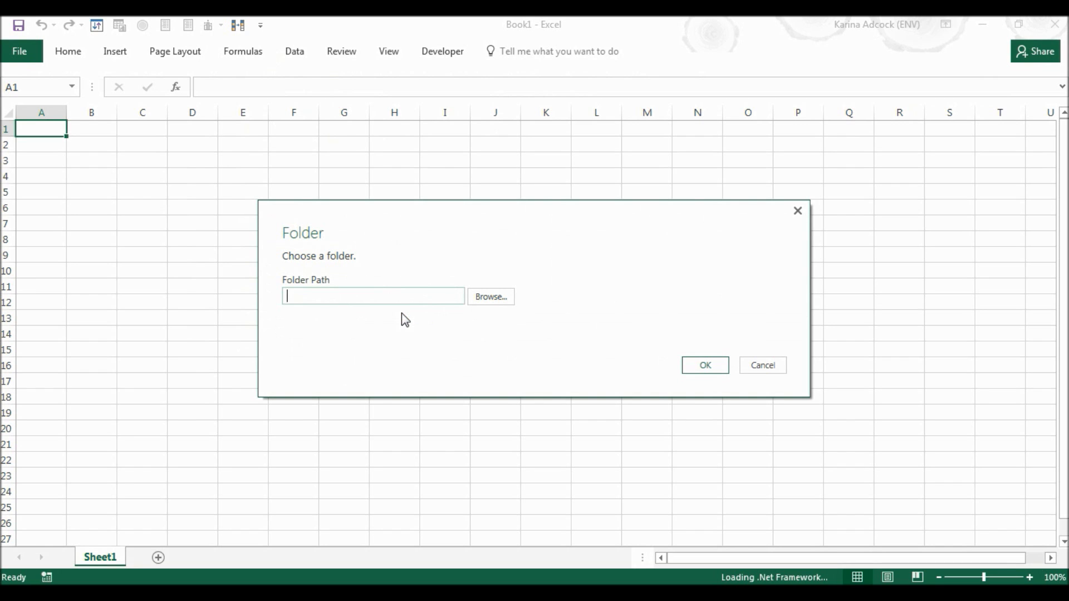
{"action": "left_click", "coordinate": [505, 297]}
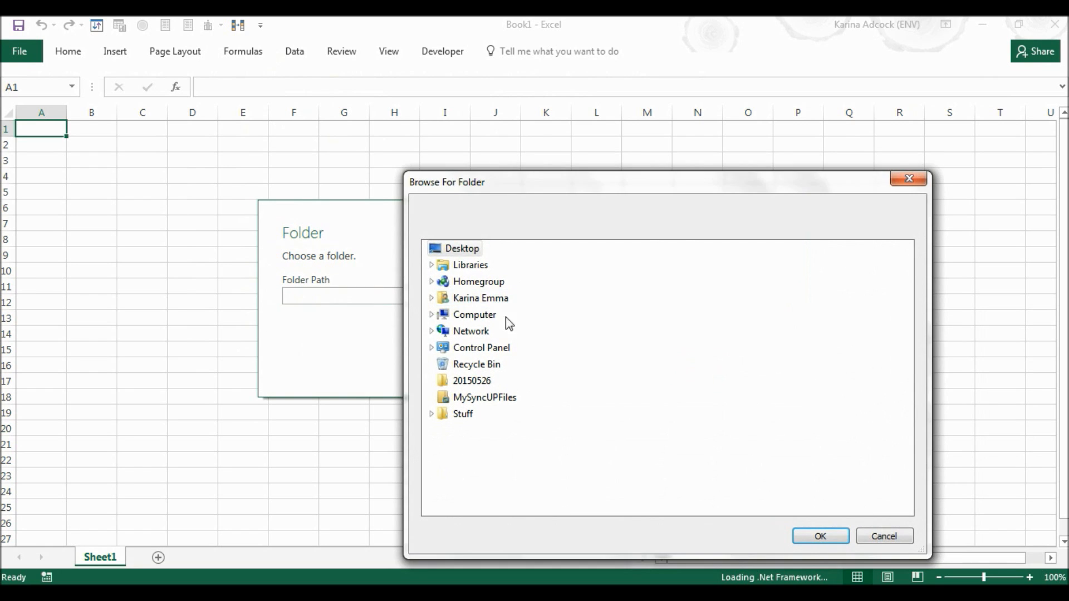
{"action": "left_click", "coordinate": [482, 382]}
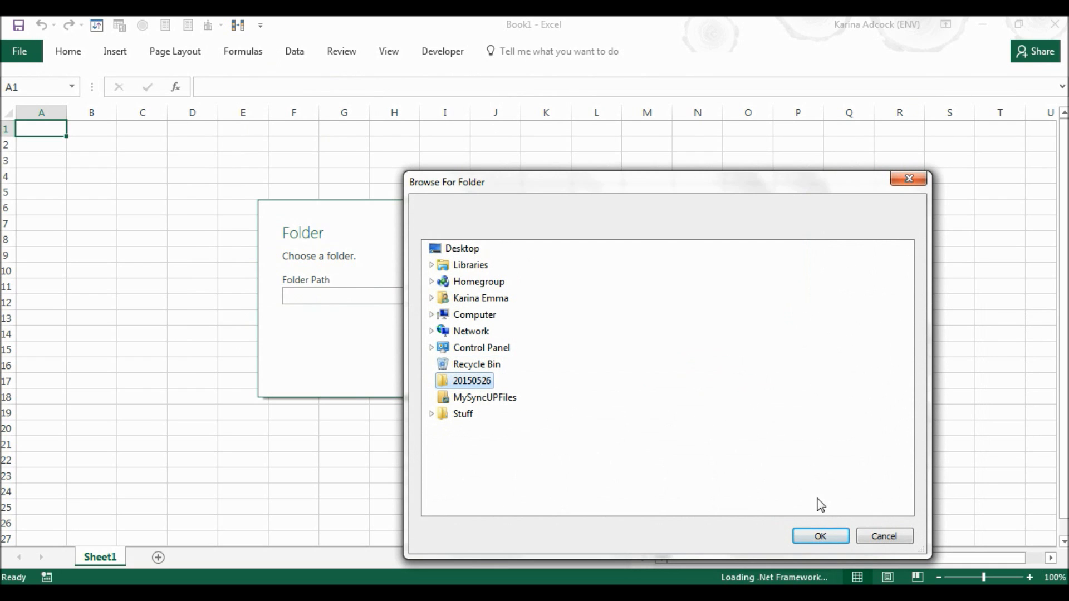
{"action": "left_click", "coordinate": [820, 537]}
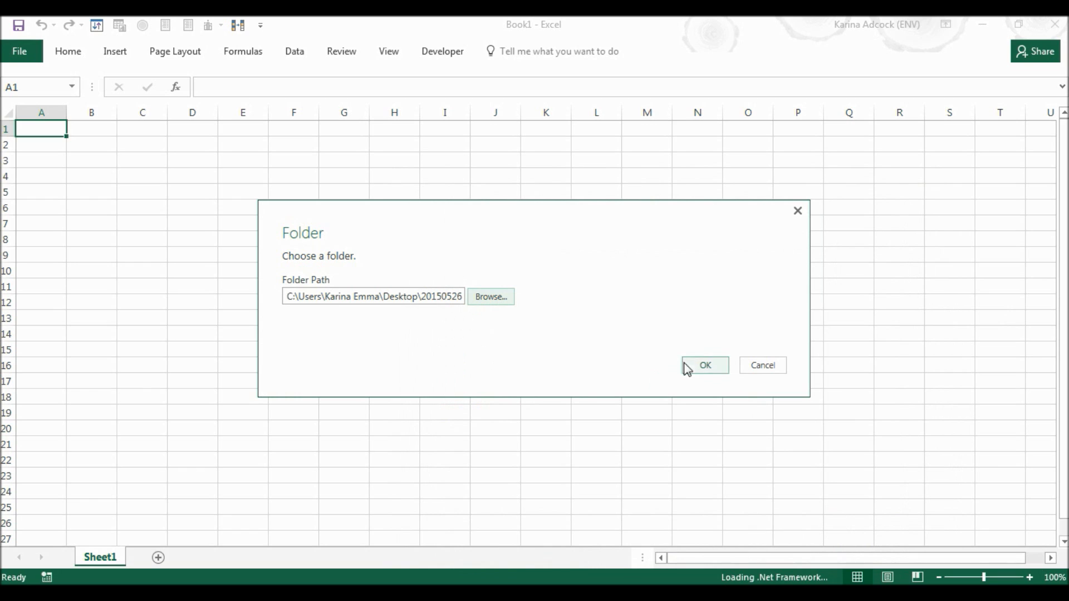
{"action": "left_click", "coordinate": [706, 366]}
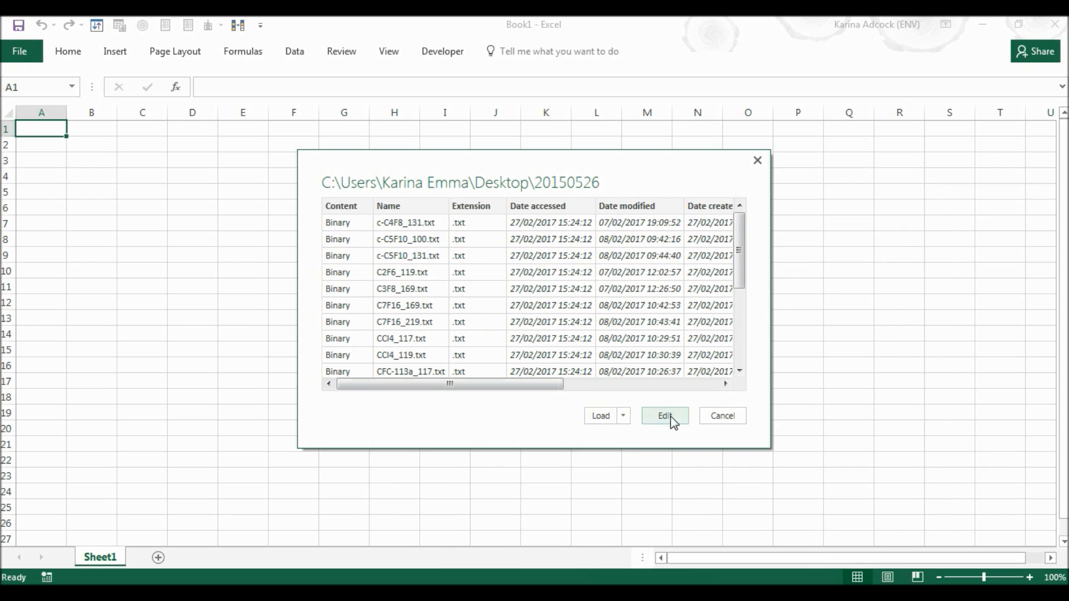
{"action": "left_click", "coordinate": [601, 416]}
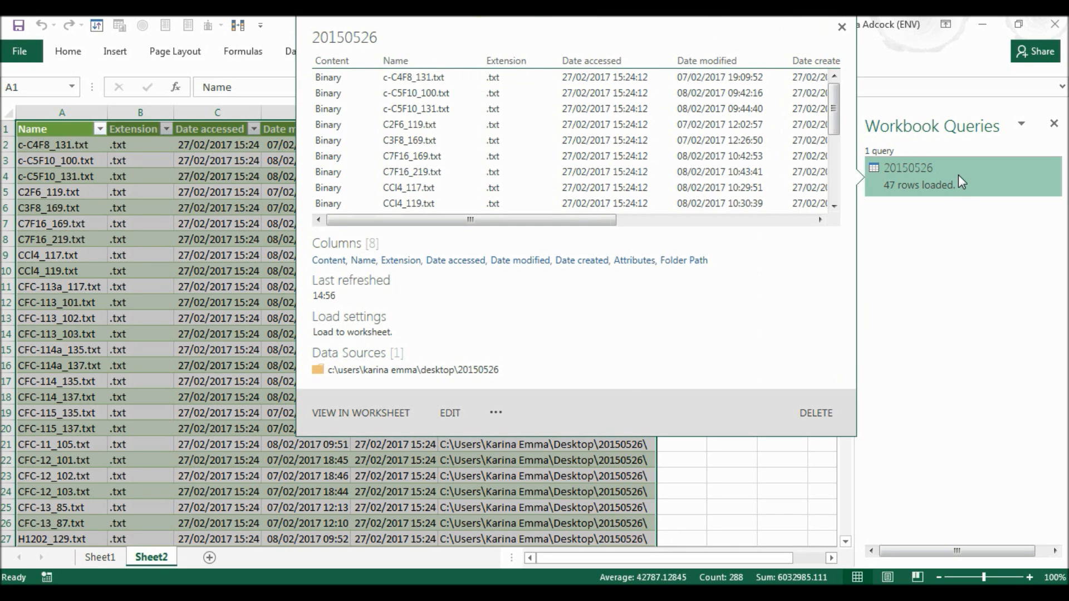
Open the 20150526 query for editing and combine the binaries in its Content column into one table.
{"action": "right_click", "coordinate": [958, 174]}
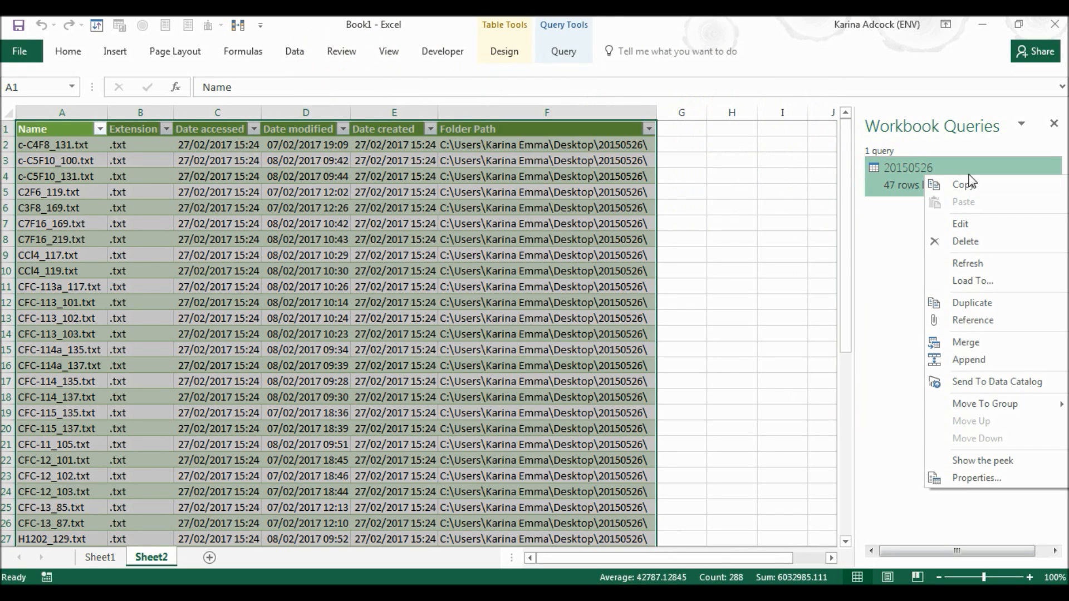
{"action": "left_click", "coordinate": [961, 225]}
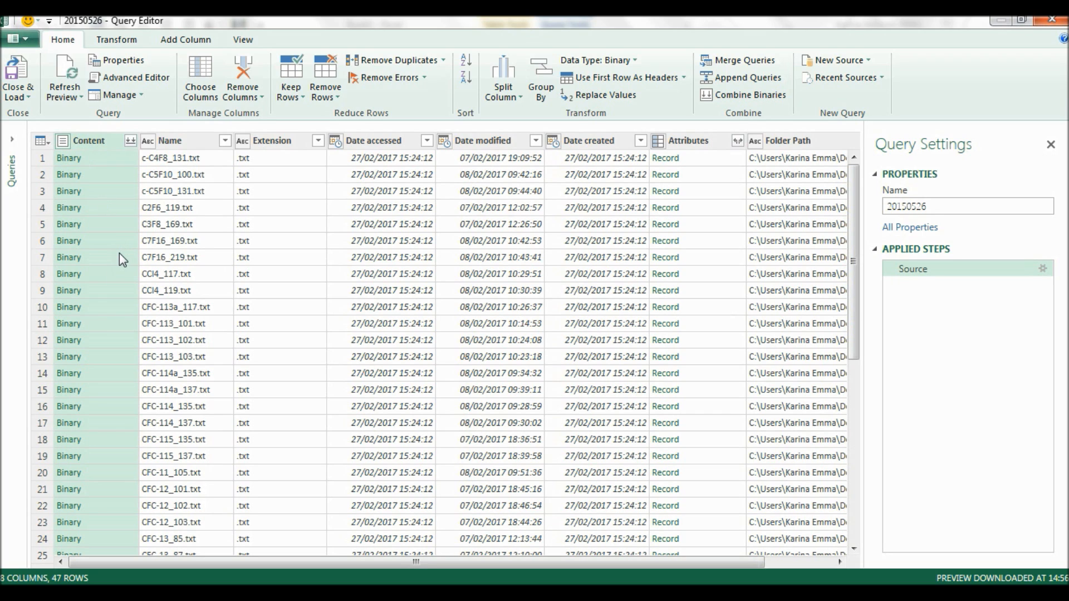
{"action": "left_click", "coordinate": [131, 143]}
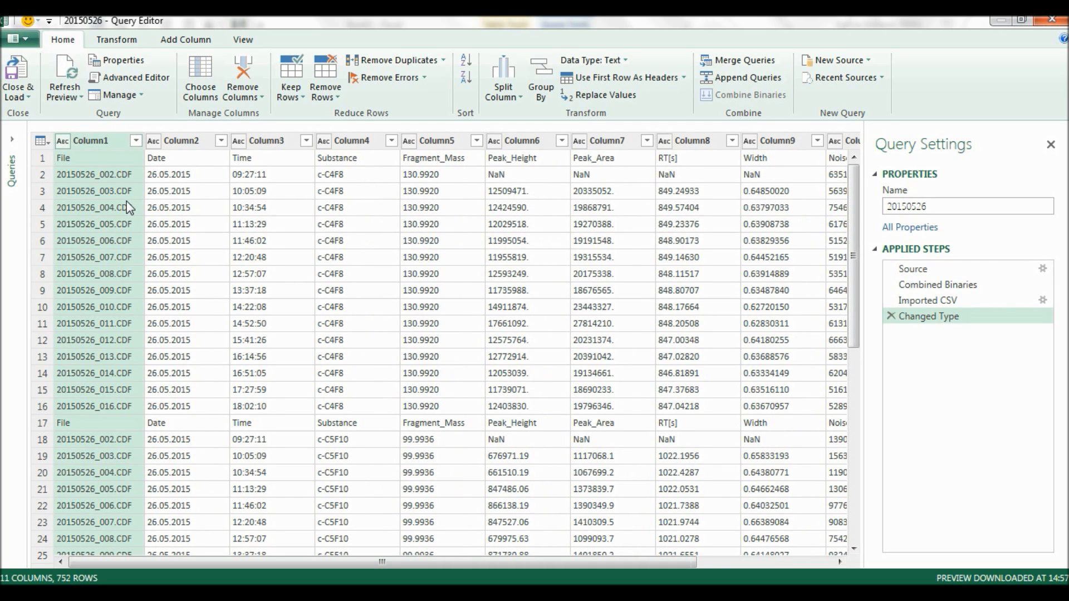
Promote the first row of the combined table to column headers.
{"action": "left_click_drag", "start_coordinate": [565, 564], "coordinate": [475, 554]}
{"action": "left_click", "coordinate": [124, 46]}
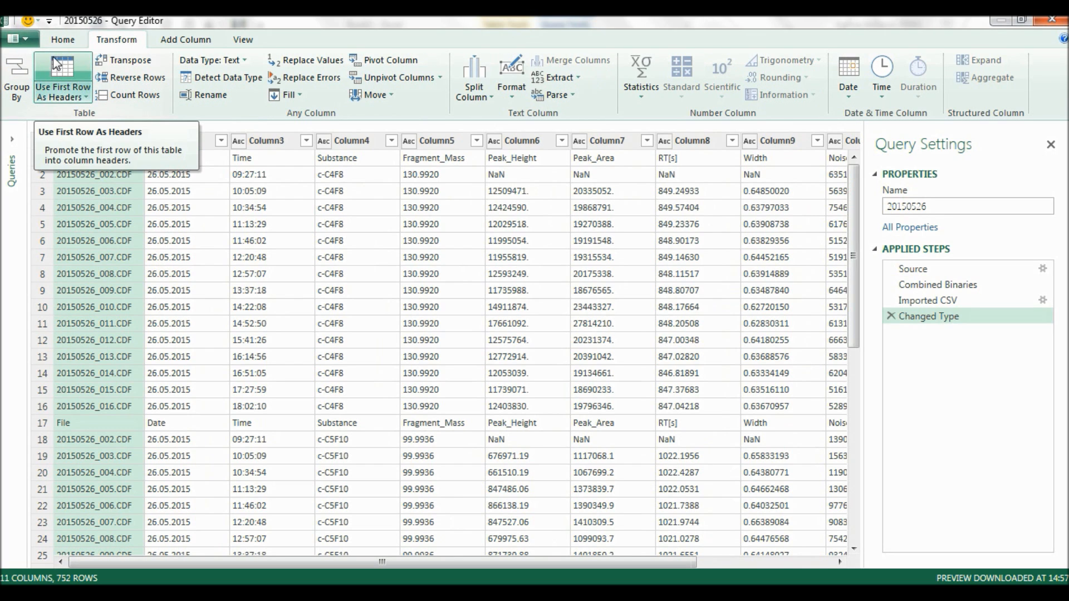
{"action": "left_click", "coordinate": [63, 71]}
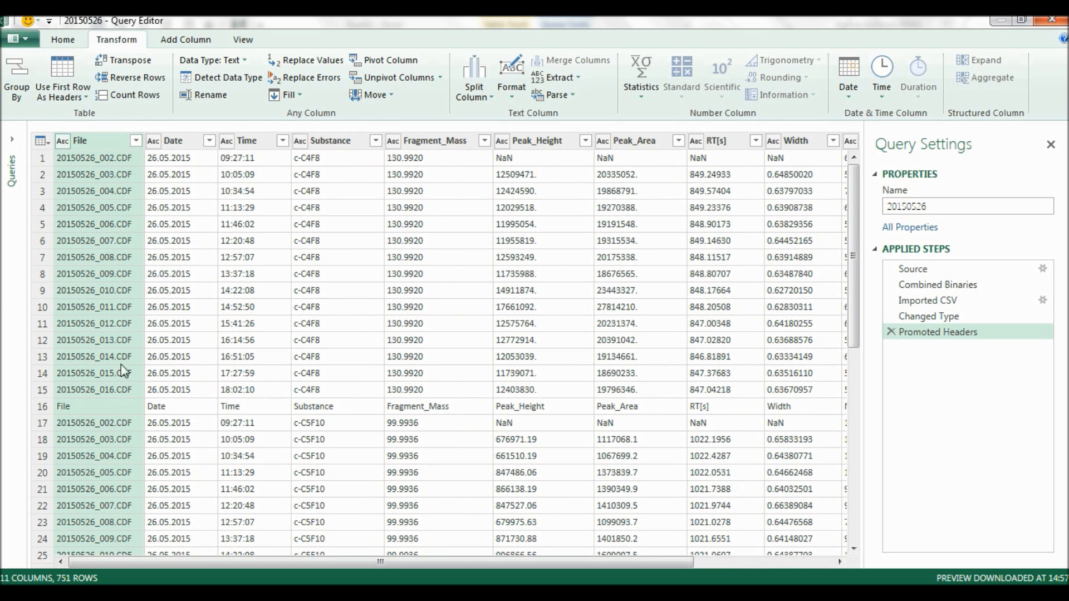
Filter the File column to exclude the repeated header rows with the value "File".
{"action": "left_click", "coordinate": [112, 406]}
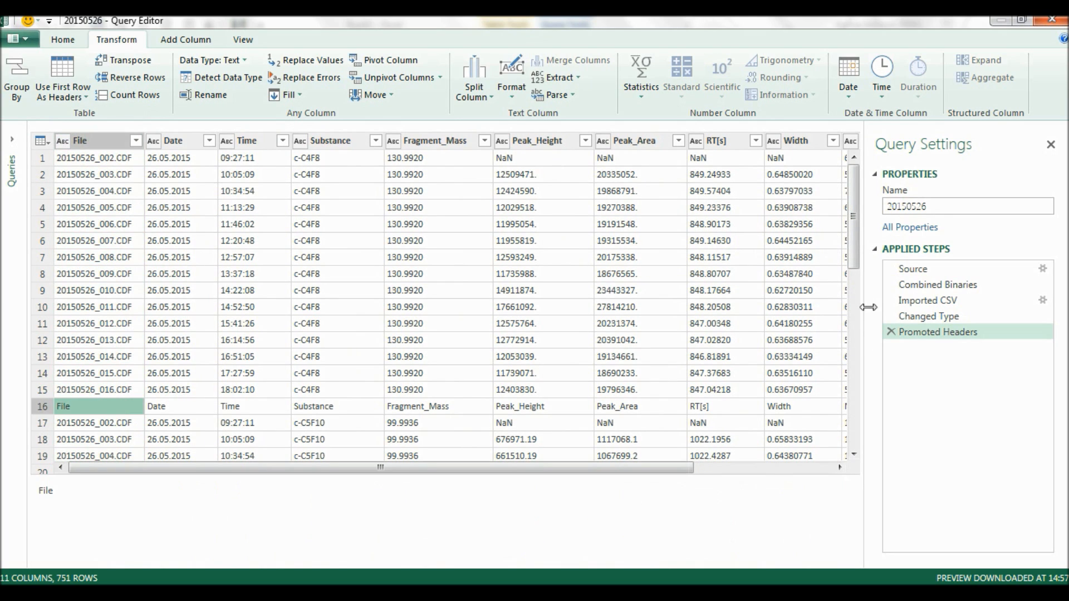
{"action": "left_click_drag", "start_coordinate": [854, 222], "coordinate": [856, 186]}
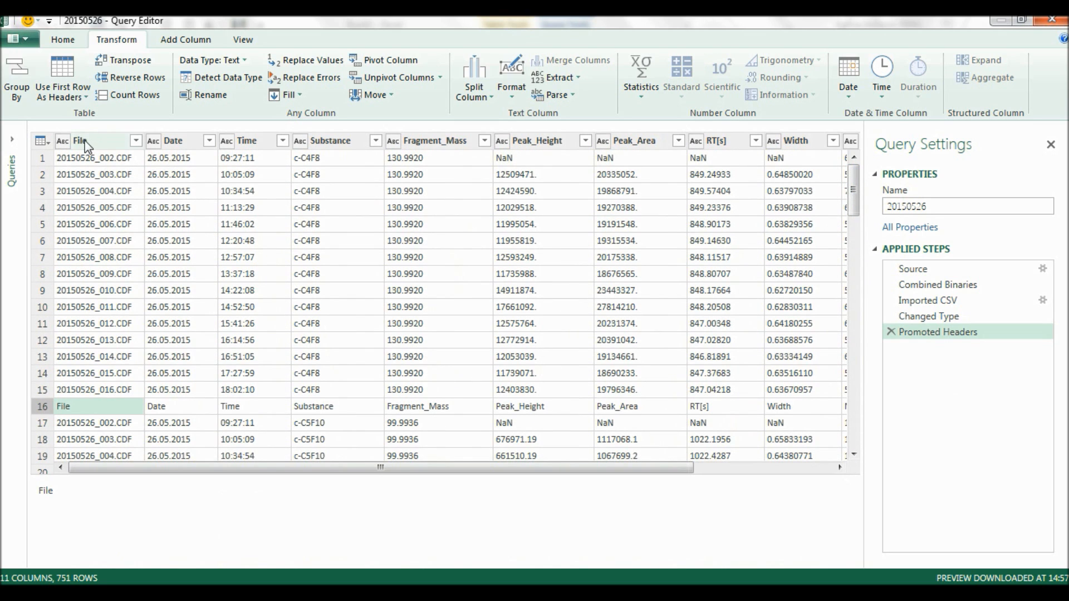
{"action": "left_click", "coordinate": [135, 141]}
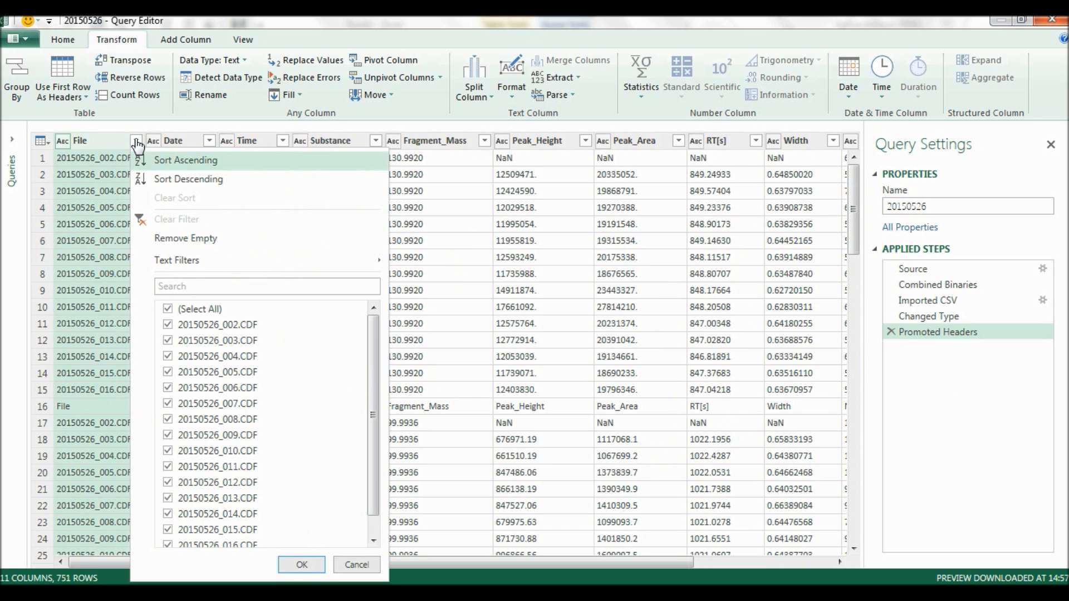
{"action": "left_click_drag", "start_coordinate": [377, 352], "coordinate": [376, 368]}
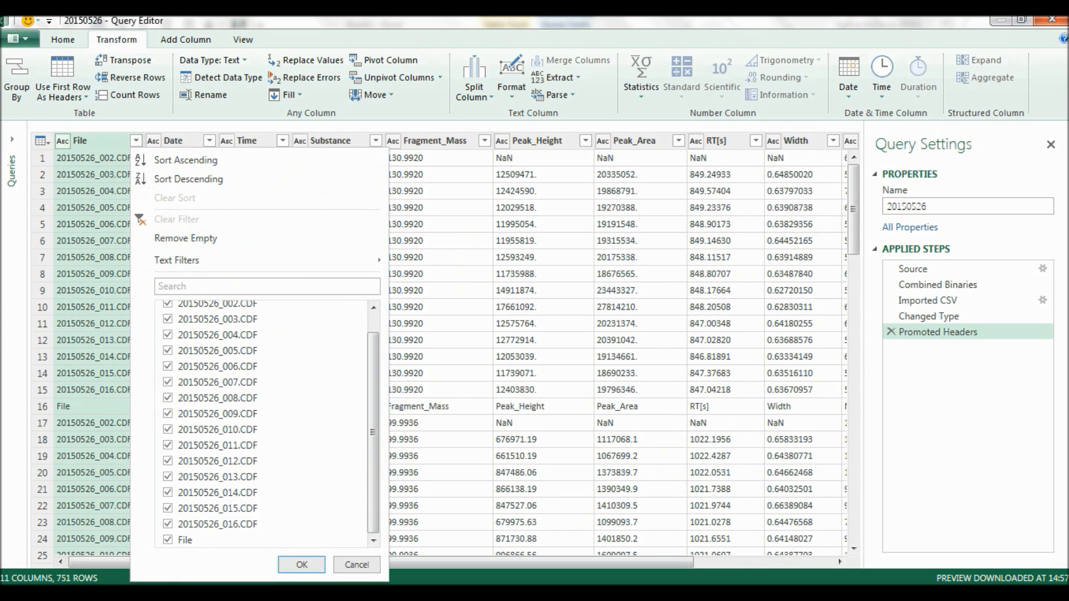
{"action": "left_click", "coordinate": [167, 539]}
{"action": "left_click", "coordinate": [301, 565]}
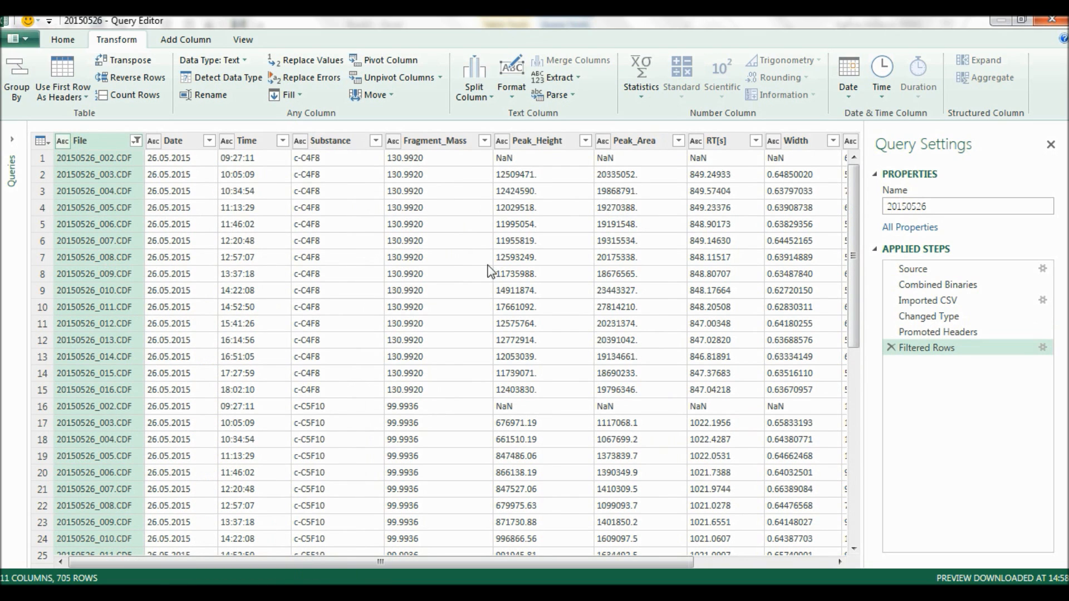
Change the data type of the columns from Fragment_Mass through Noise to Decimal Number.
{"action": "left_click", "coordinate": [840, 563]}
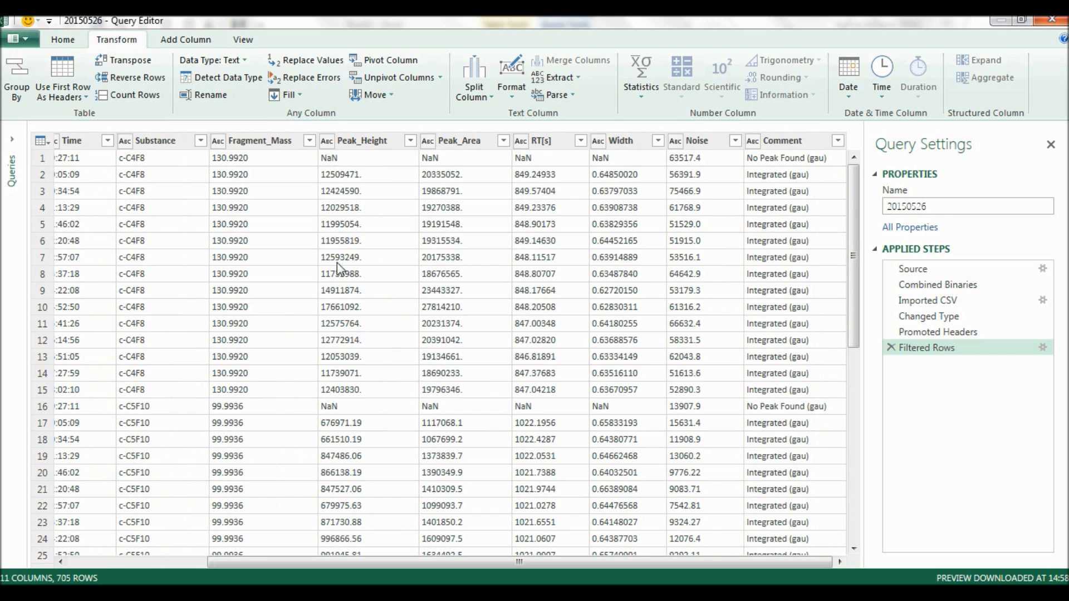
{"action": "left_click", "coordinate": [266, 138]}
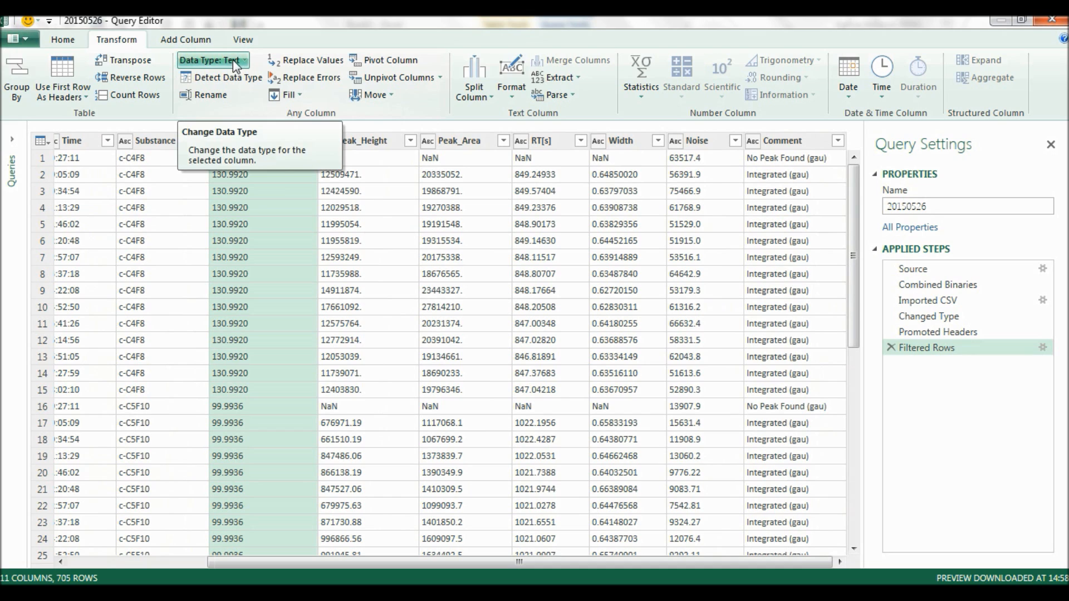
{"action": "left_click", "coordinate": [66, 41]}
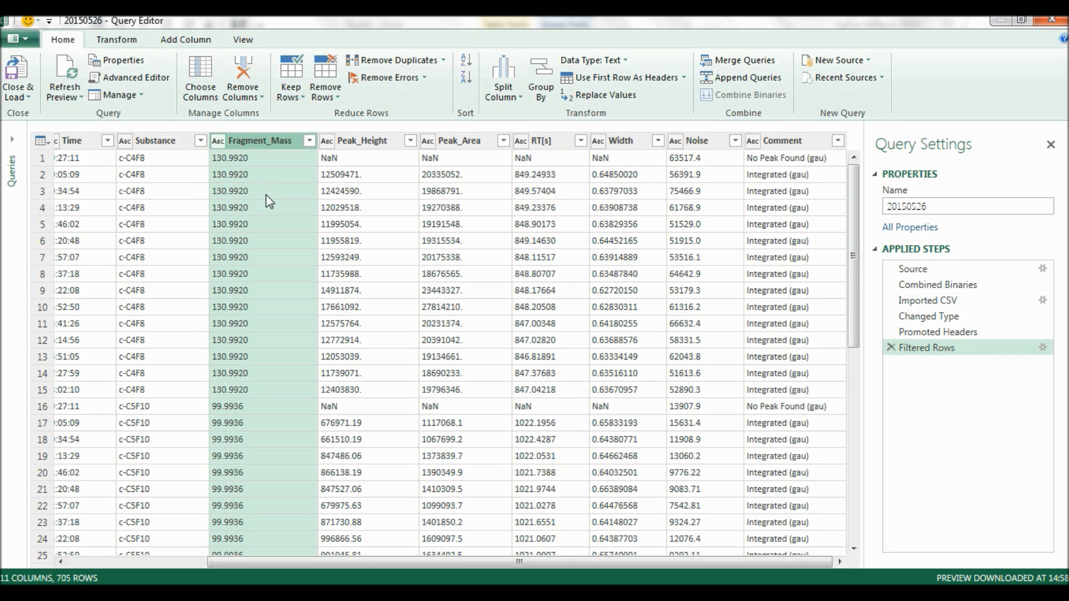
{"action": "left_click", "coordinate": [699, 141], "text": "shift"}
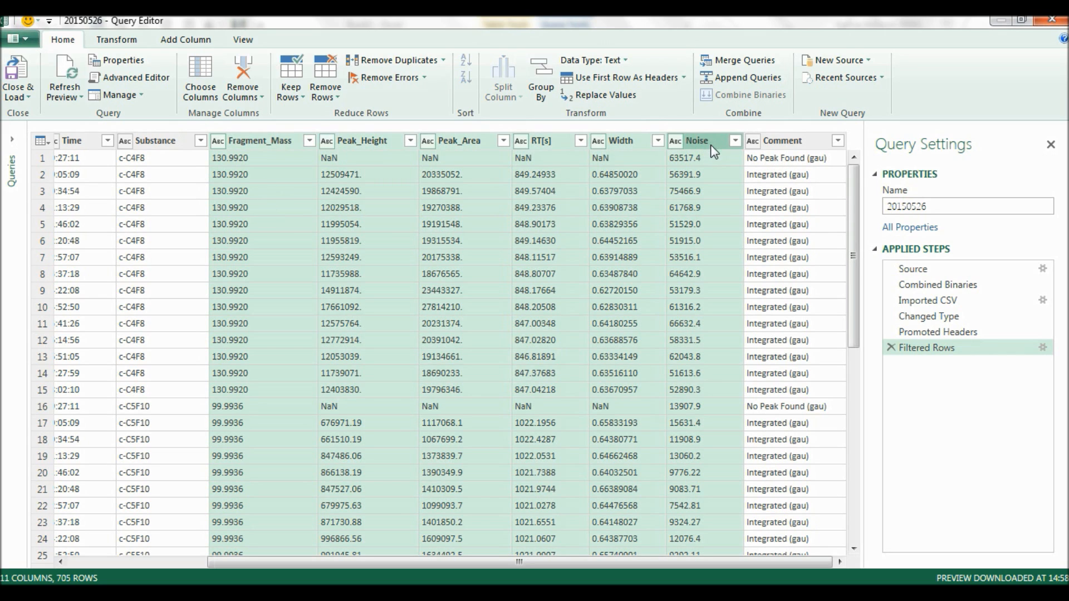
{"action": "left_click", "coordinate": [622, 61]}
{"action": "left_click", "coordinate": [627, 80]}
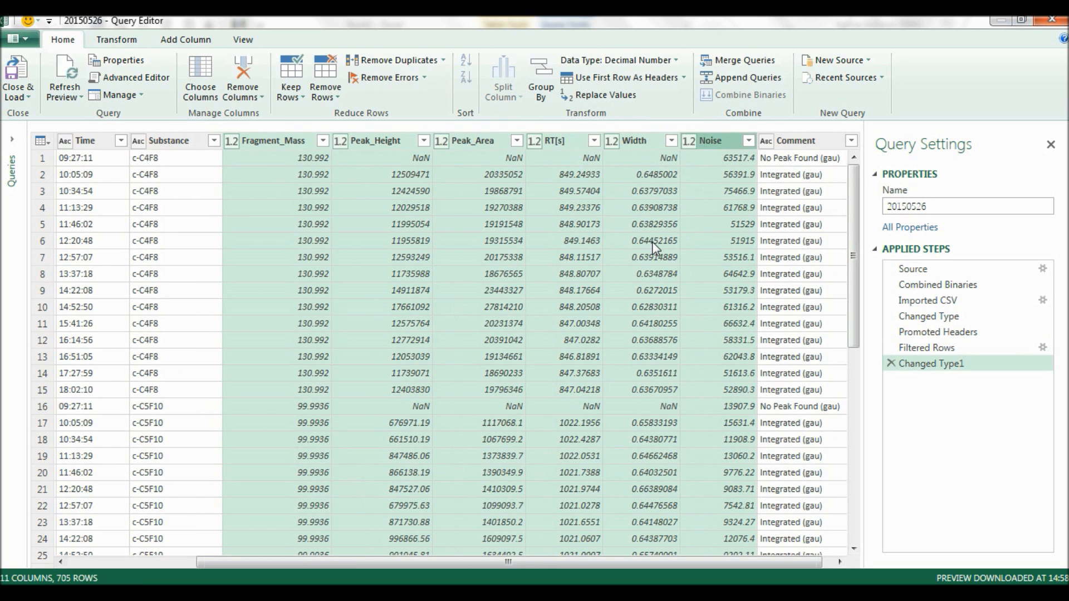
Close the query editor and load the cleaned query into the worksheet.
{"action": "left_click", "coordinate": [262, 207]}
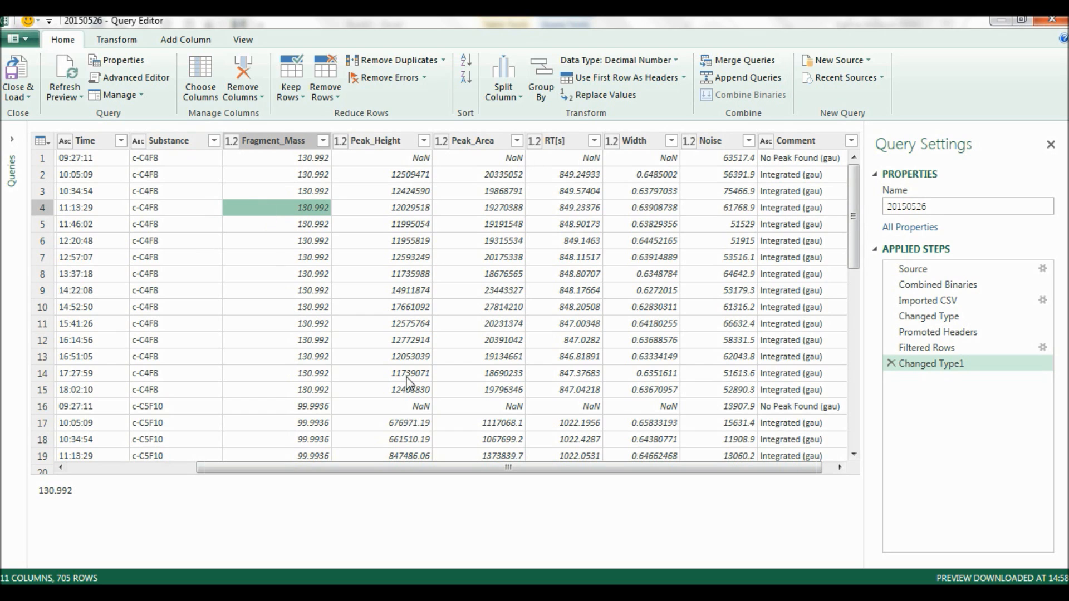
{"action": "left_click", "coordinate": [18, 73]}
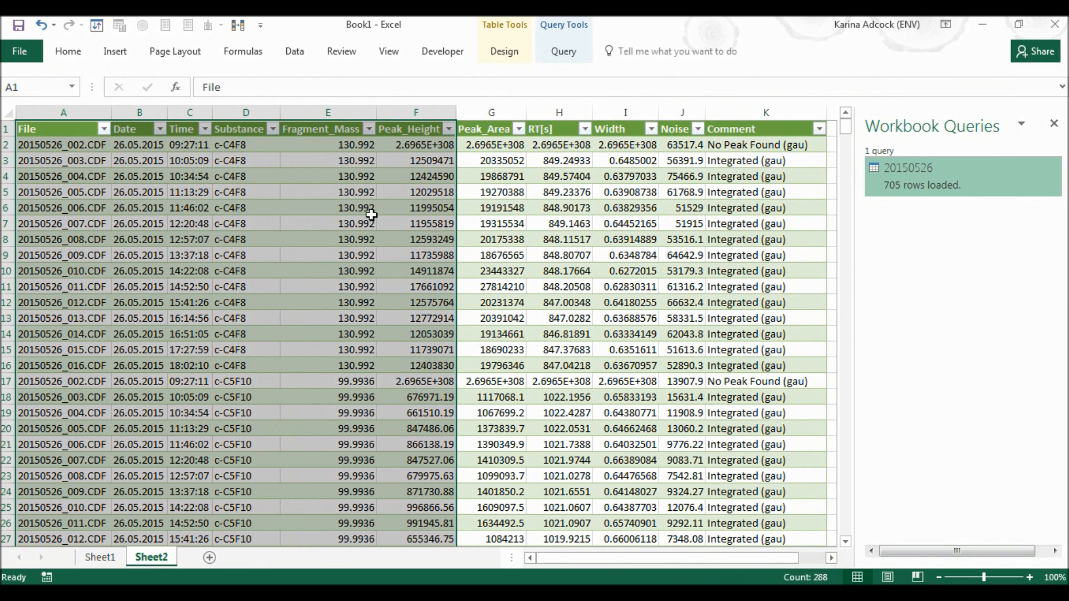
{"action": "left_click", "coordinate": [299, 188]}
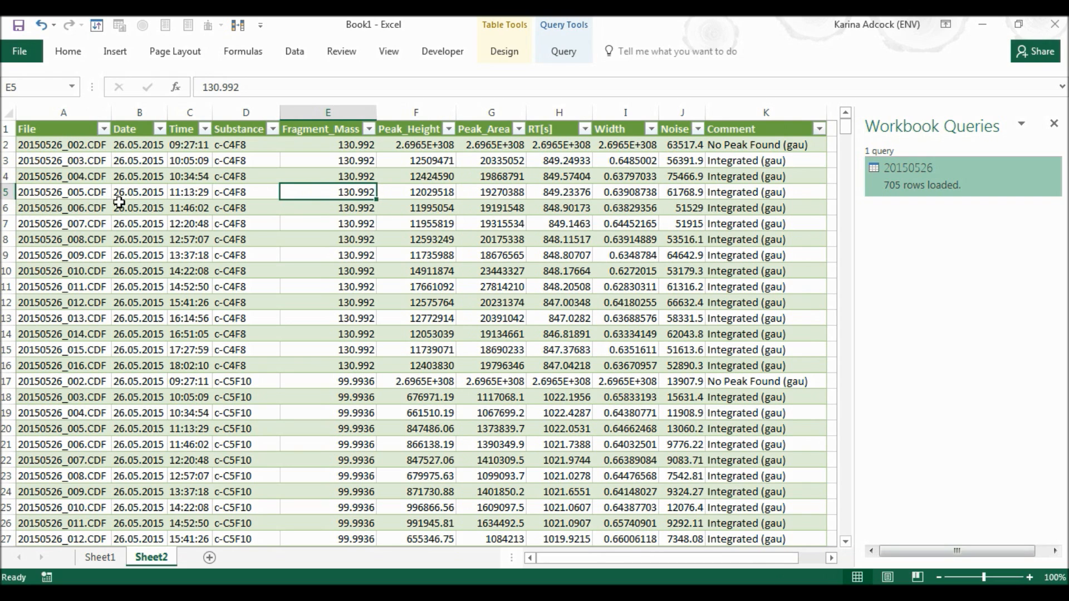
Insert a PivotTable on a new worksheet, based on the whole loaded query table.
{"action": "left_click", "coordinate": [48, 134]}
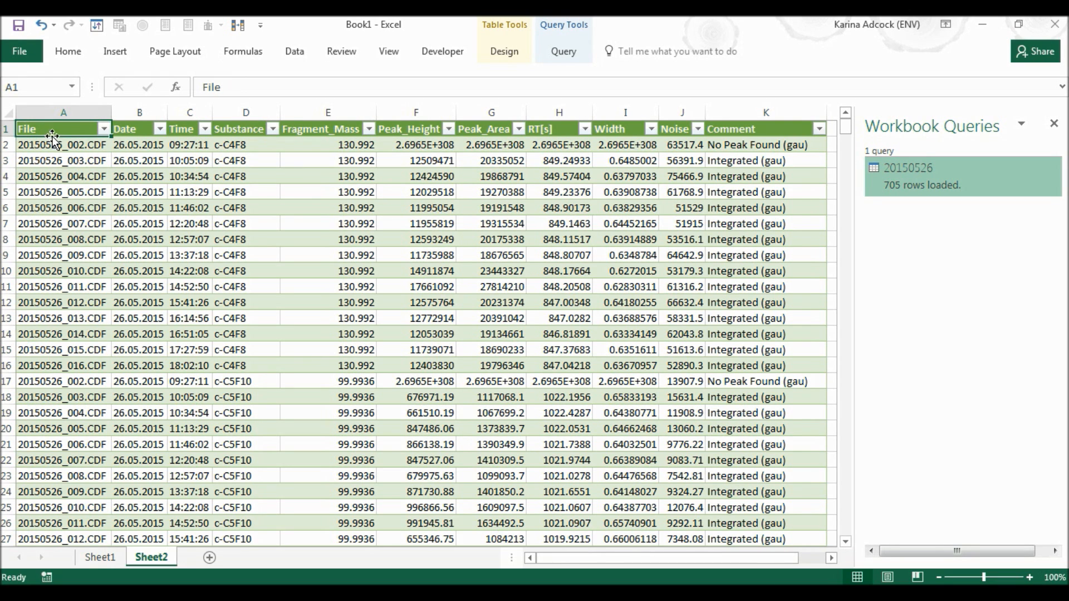
{"action": "key", "text": "ctrl+shift+End"}
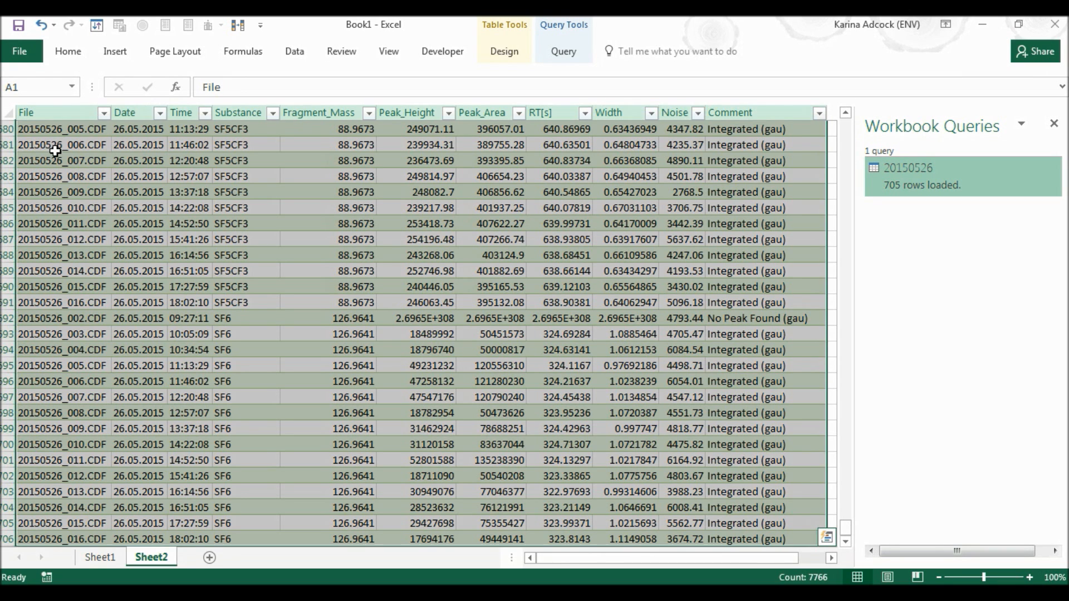
{"action": "left_click", "coordinate": [115, 53]}
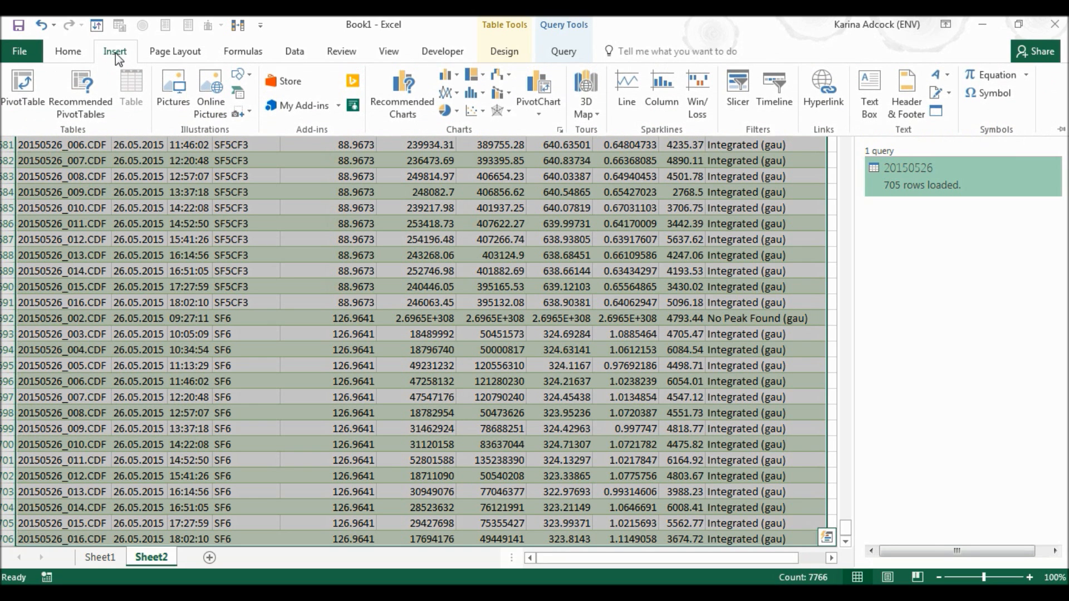
{"action": "left_click", "coordinate": [25, 89]}
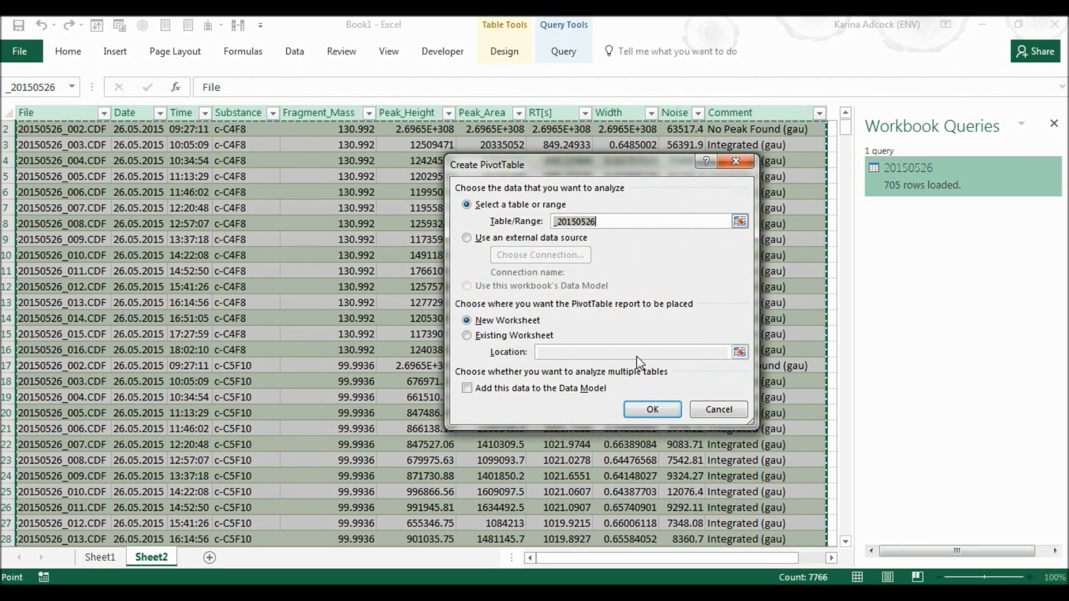
{"action": "left_click", "coordinate": [656, 409]}
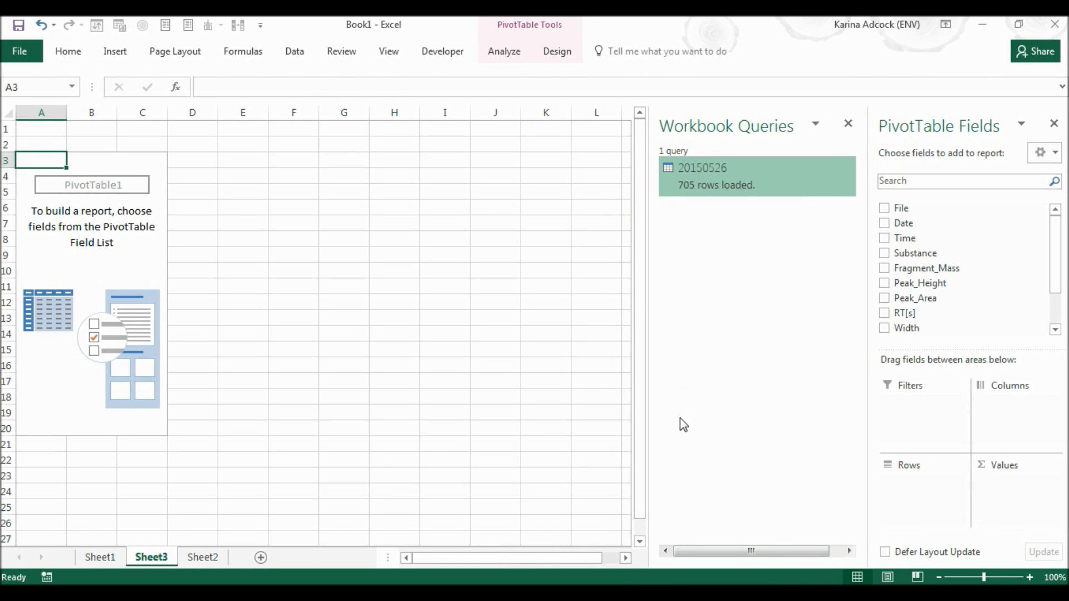
Hide the workbook queries and lay out the PivotTable with File as rows and Substance and Fragment_Mass as columns.
{"action": "left_click", "coordinate": [848, 125]}
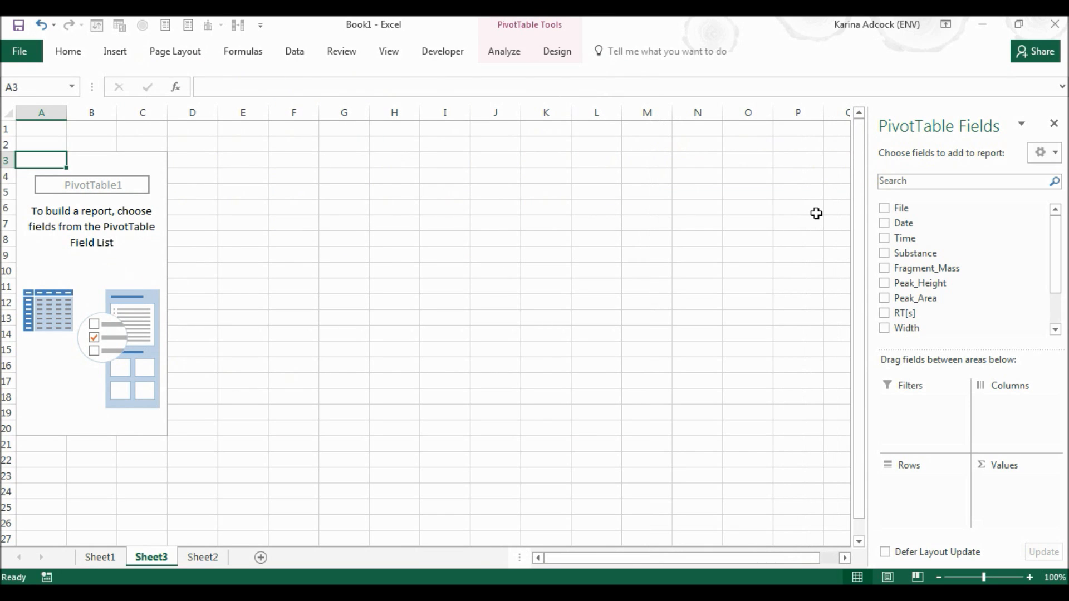
{"action": "left_click_drag", "start_coordinate": [897, 207], "coordinate": [913, 489]}
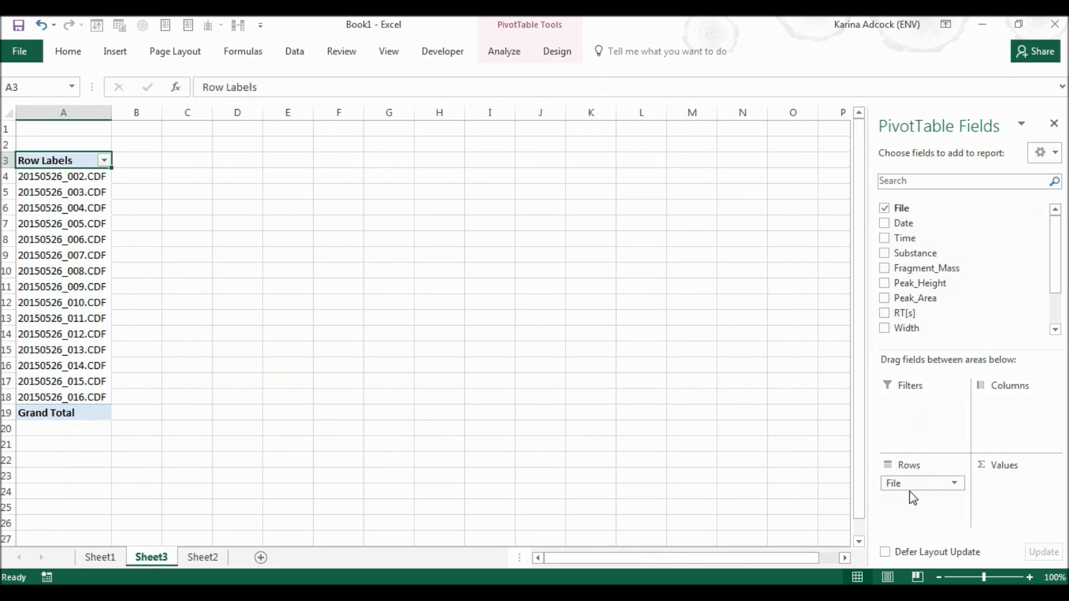
{"action": "left_click_drag", "start_coordinate": [957, 254], "coordinate": [1021, 411]}
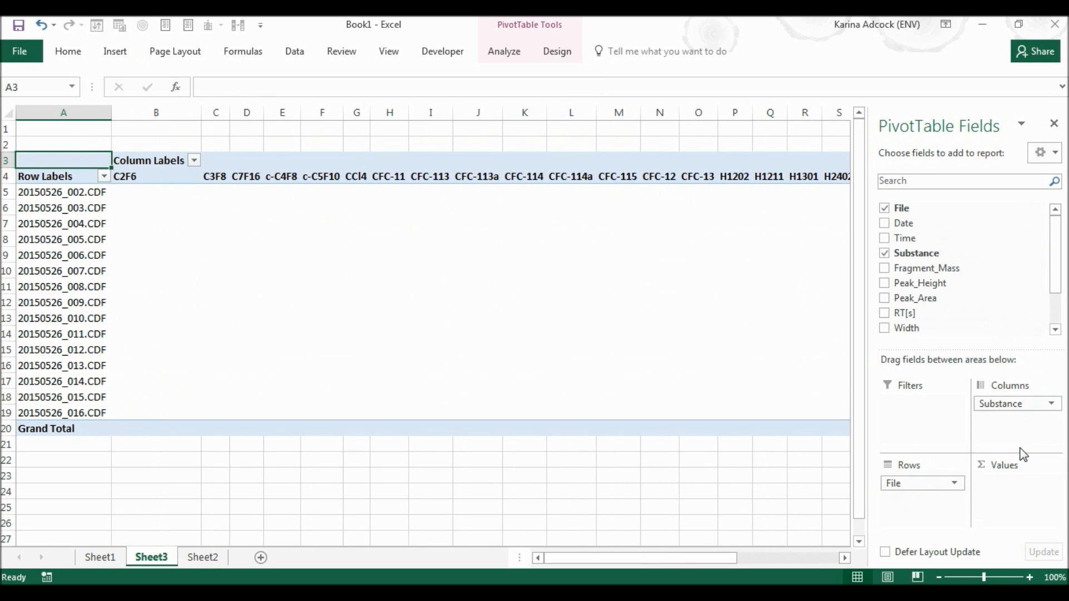
{"action": "left_click_drag", "start_coordinate": [950, 273], "coordinate": [1023, 439]}
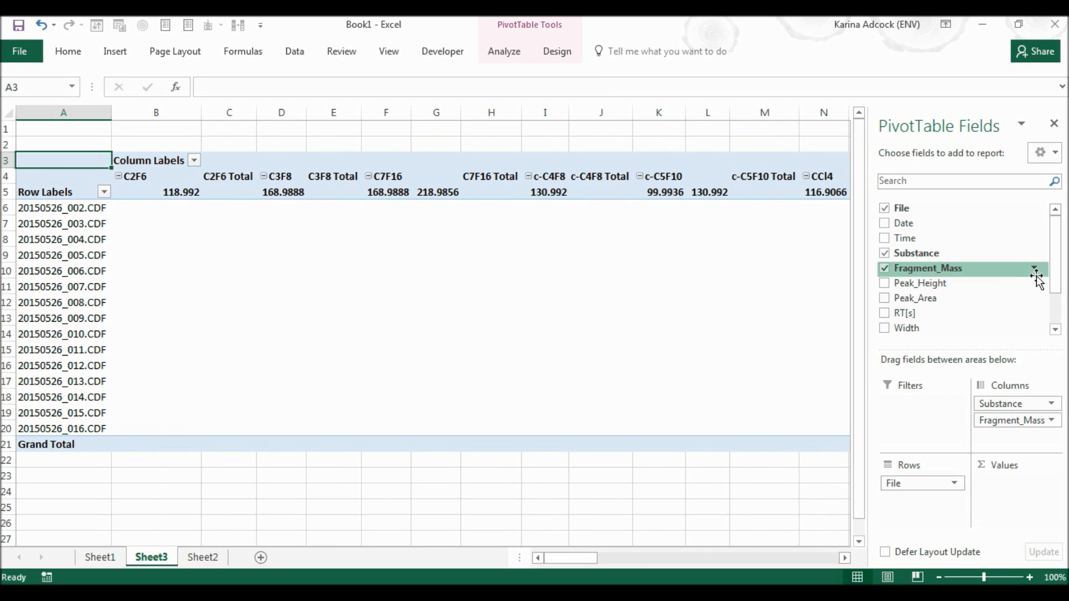
Add Peak_Height and Peak_Area to the PivotTable values and summarize Peak_Height by Average.
{"action": "left_click_drag", "start_coordinate": [997, 284], "coordinate": [1030, 515]}
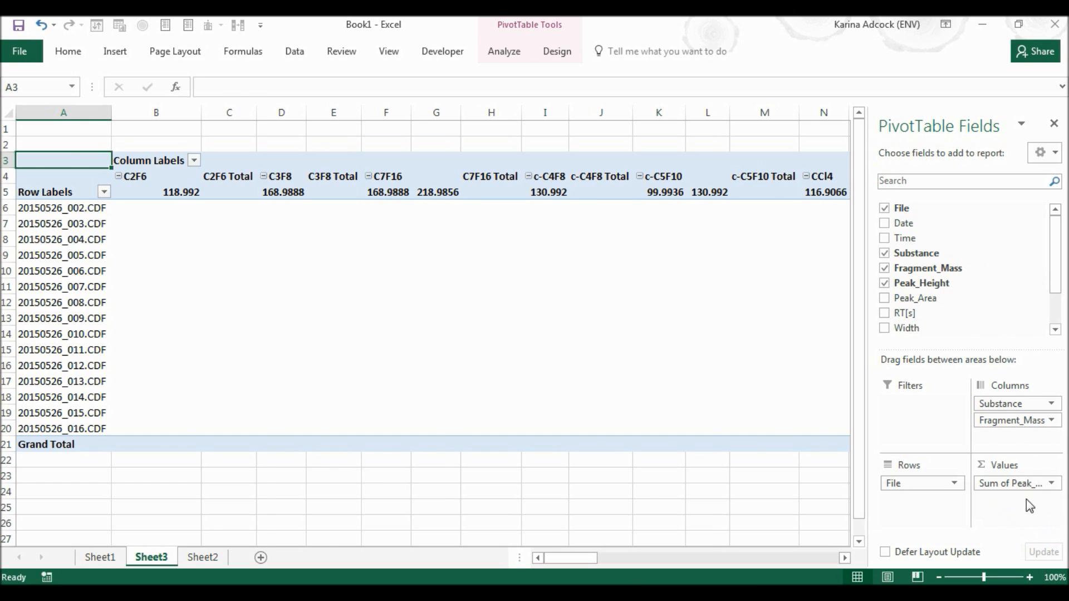
{"action": "left_click_drag", "start_coordinate": [924, 298], "coordinate": [1024, 525]}
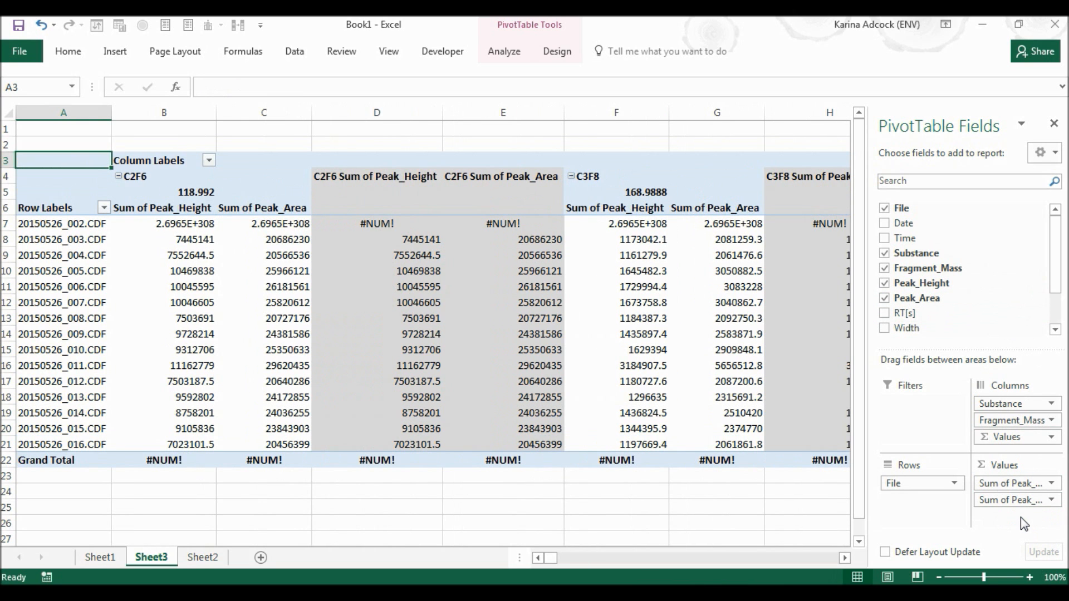
{"action": "left_click", "coordinate": [1052, 484]}
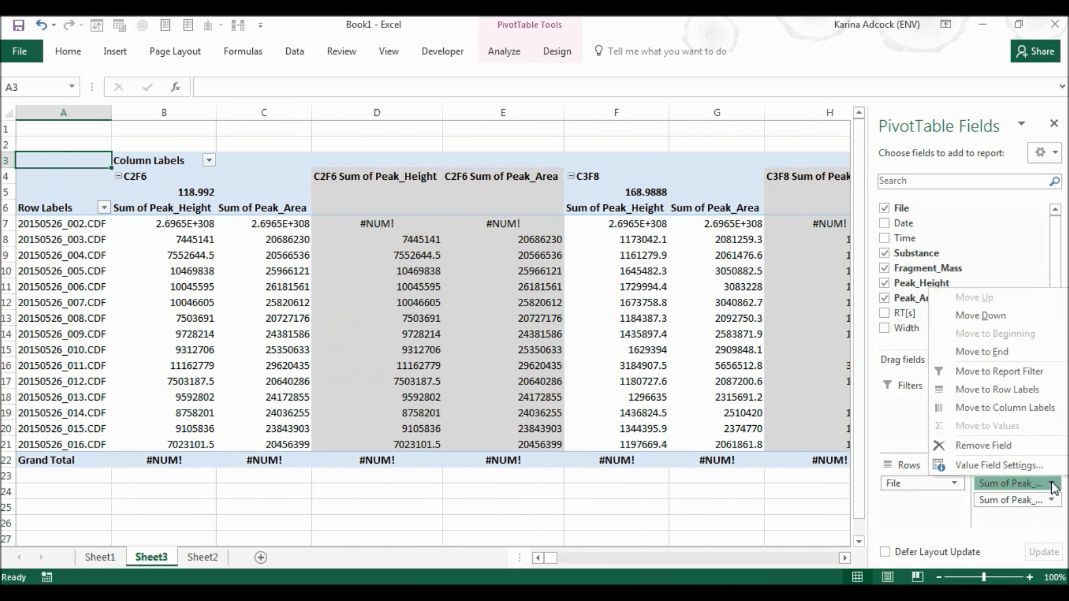
{"action": "left_click", "coordinate": [1022, 462]}
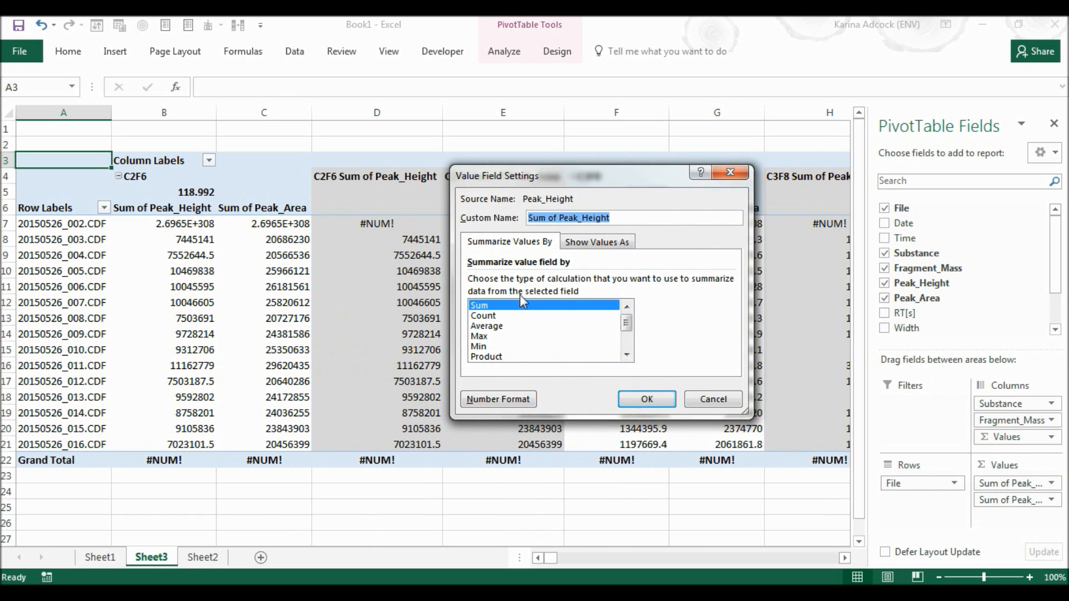
{"action": "left_click", "coordinate": [497, 327]}
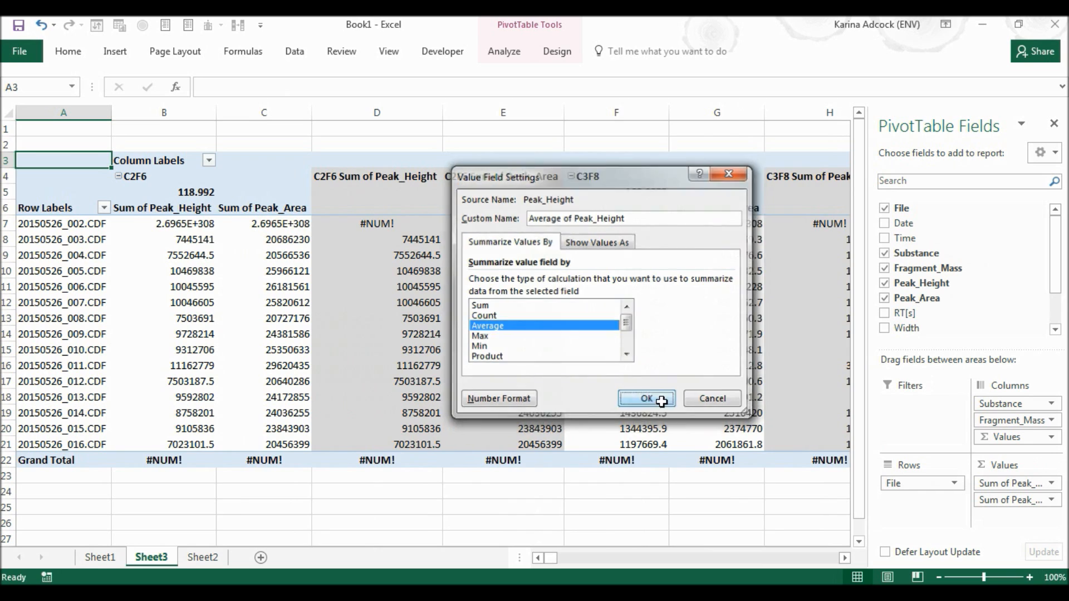
{"action": "left_click", "coordinate": [637, 399]}
Change the summary calculation of the Peak_Area value field to Average.
{"action": "left_click", "coordinate": [1050, 499]}
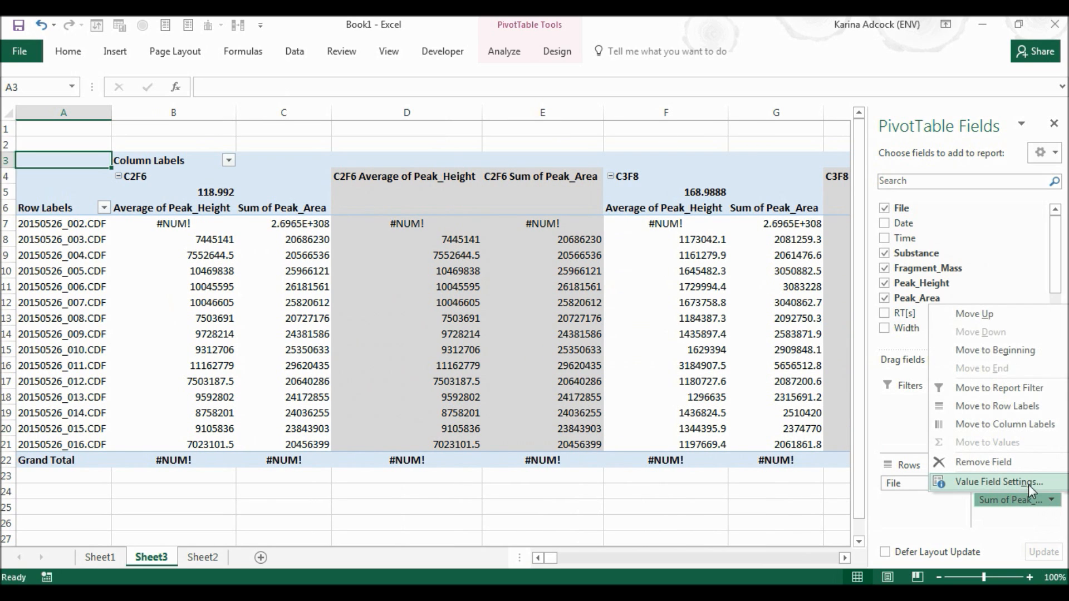
{"action": "left_click", "coordinate": [985, 480]}
{"action": "left_click", "coordinate": [493, 326]}
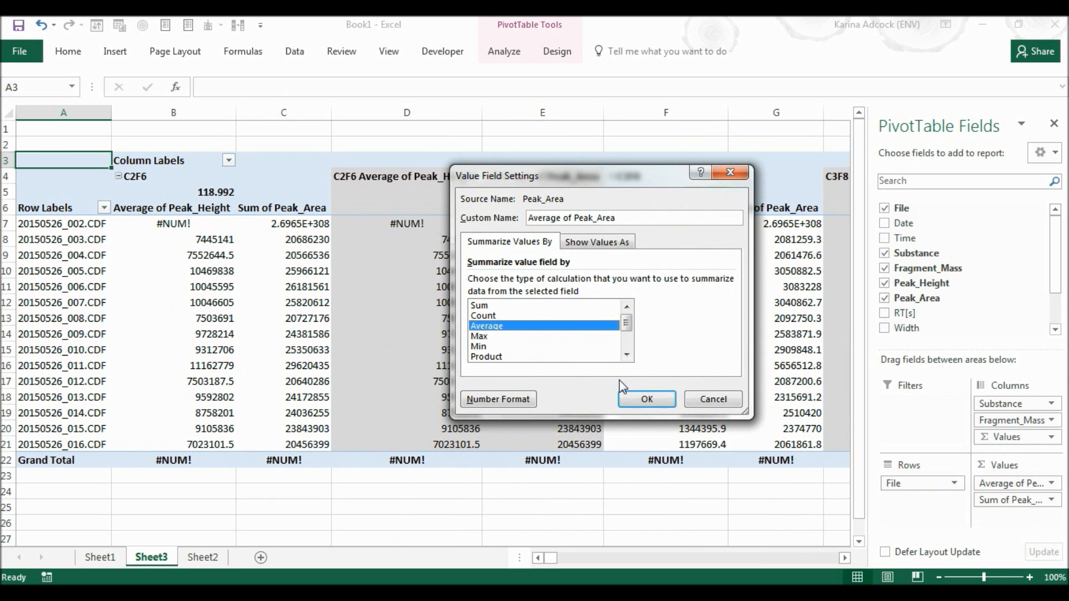
{"action": "left_click", "coordinate": [640, 399]}
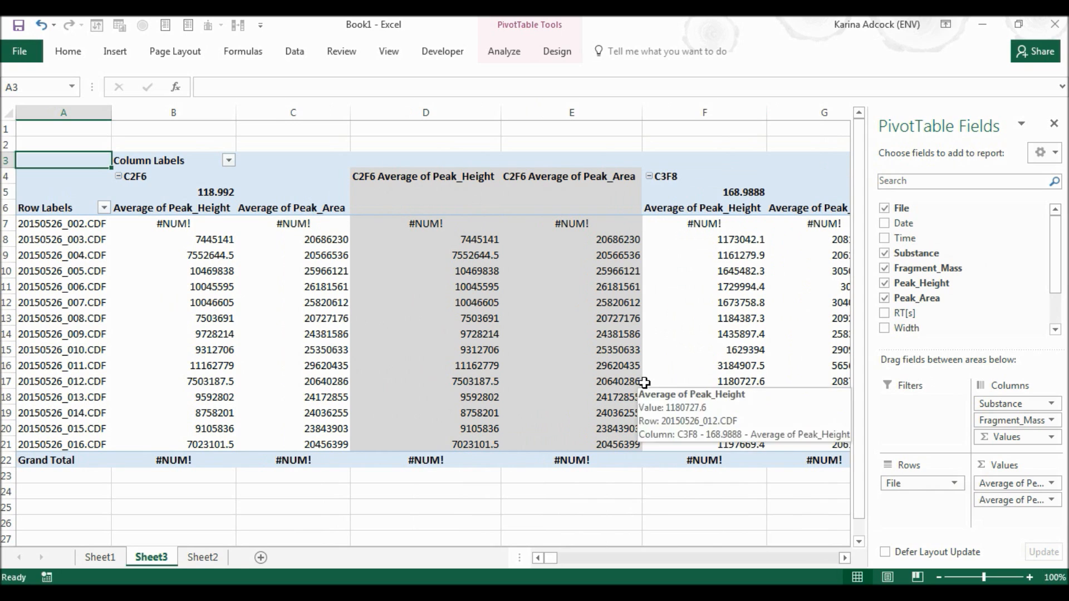
Remove all subtotals from the PivotTable and turn off grand totals for rows and columns.
{"action": "left_click", "coordinate": [557, 46]}
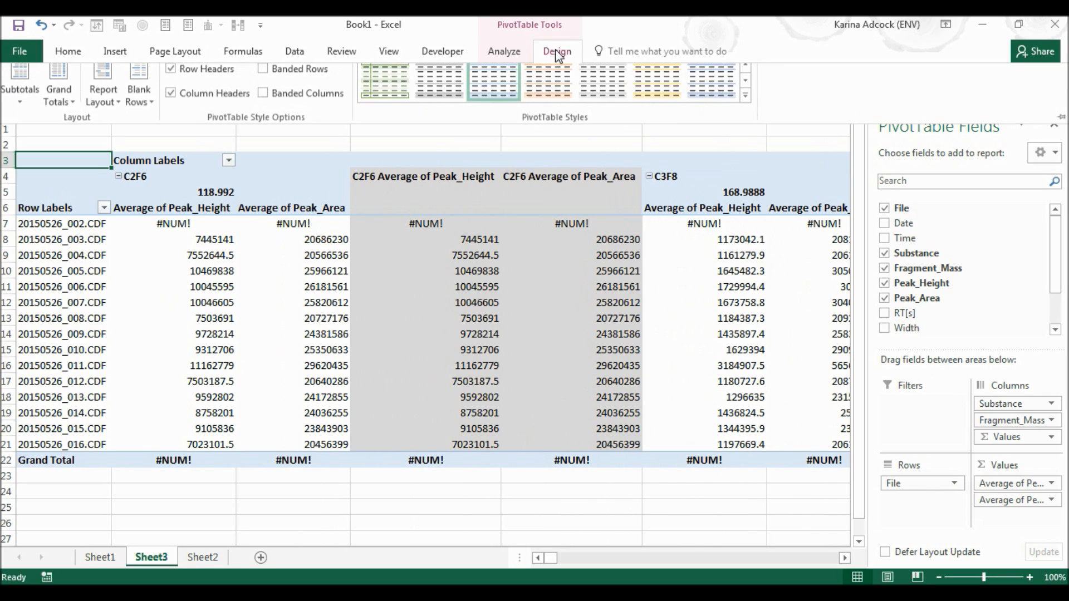
{"action": "left_click", "coordinate": [17, 92]}
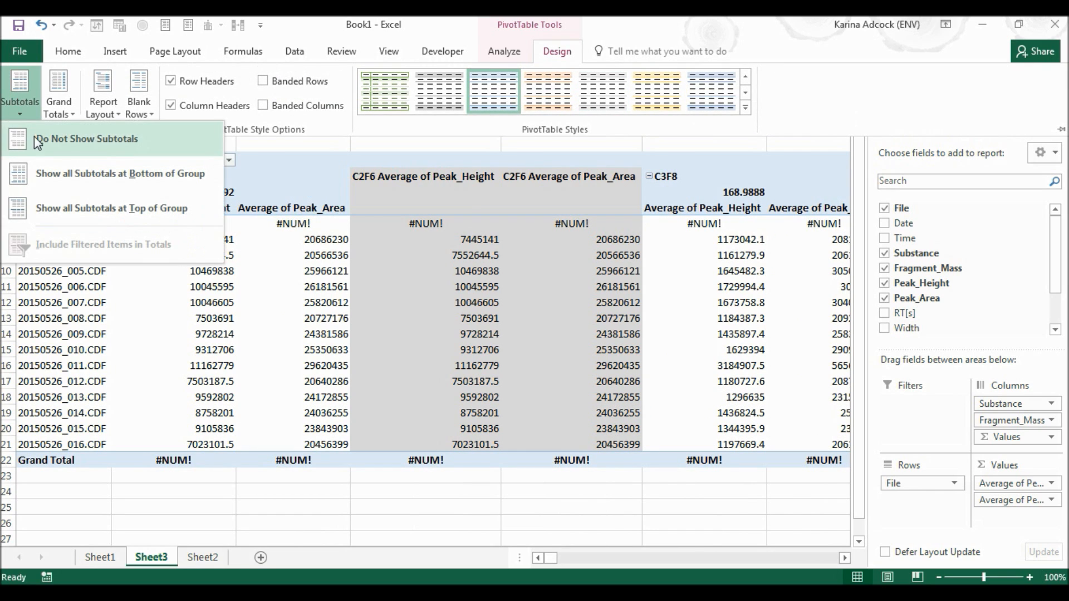
{"action": "left_click", "coordinate": [35, 135]}
{"action": "left_click", "coordinate": [49, 88]}
{"action": "left_click", "coordinate": [67, 140]}
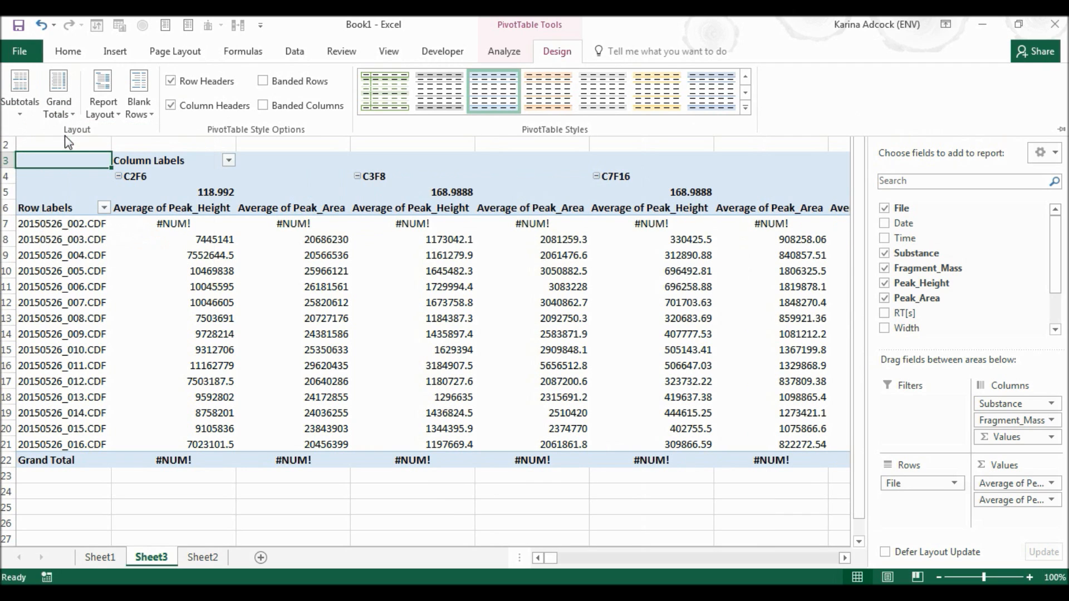
{"action": "left_click", "coordinate": [500, 480]}
{"action": "left_click", "coordinate": [506, 481]}
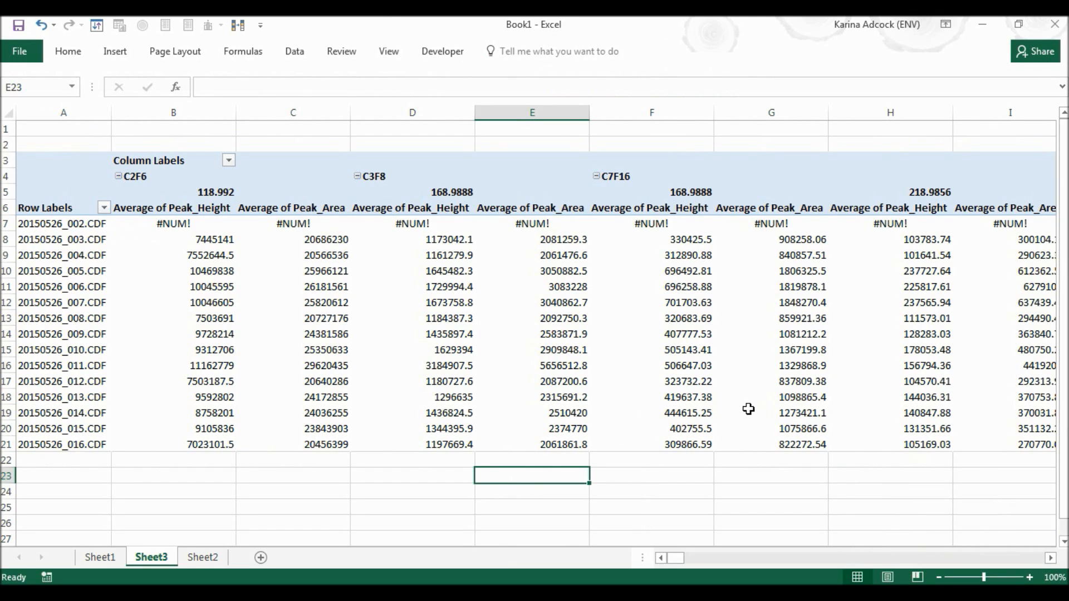
{"action": "mouse_move", "coordinate": [748, 409]}
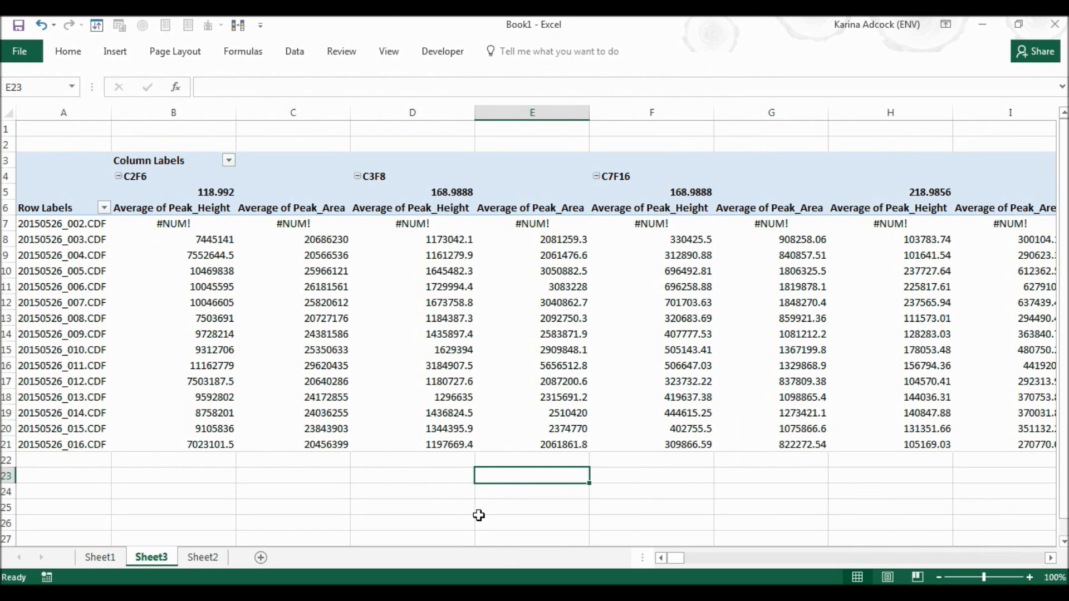